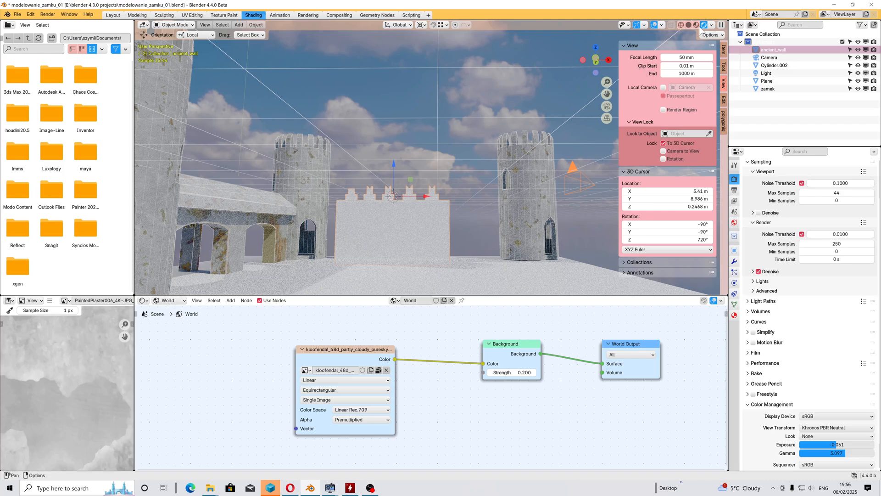
Step: In Material Preview shading, replace the world's HDRI node with an empty Environment Texture node linked to the Background color
click(696, 25)
scroll(339, 353, down, 1)
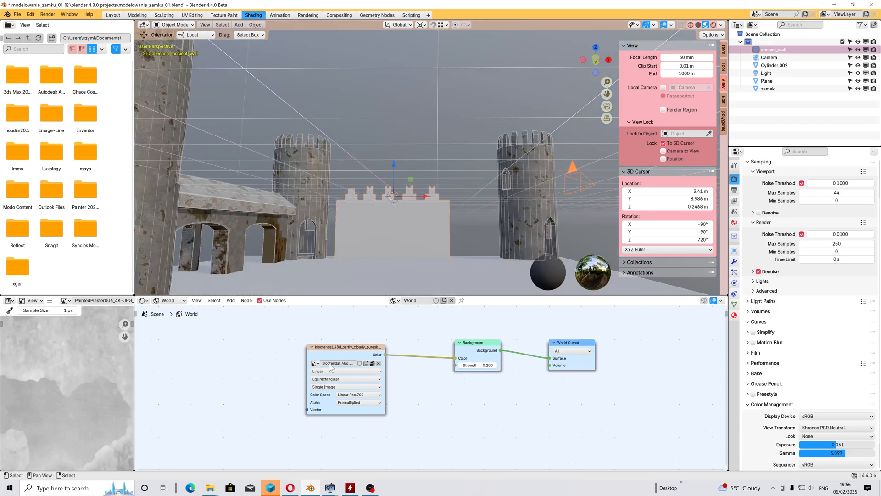
drag(455, 358, 438, 366)
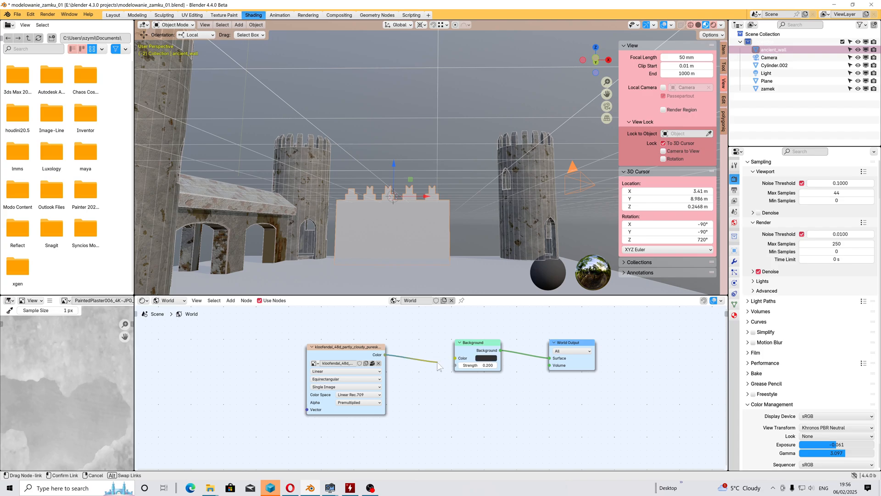
click(369, 355)
click(378, 363)
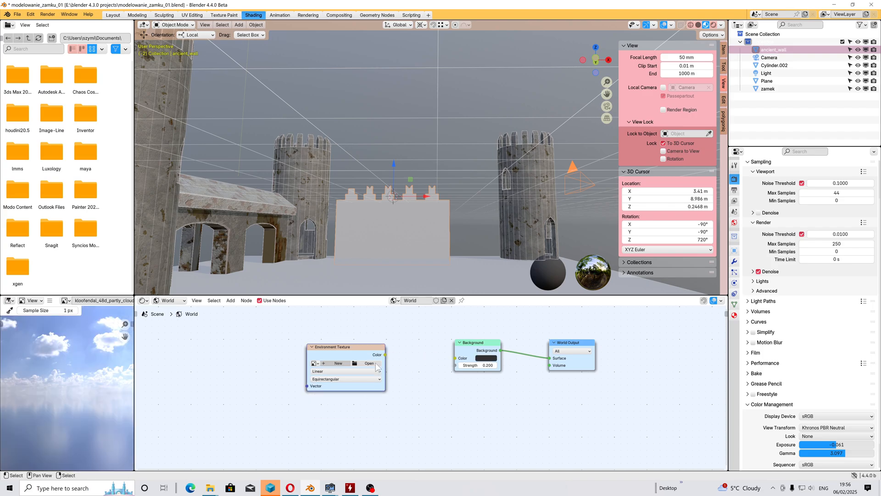
key(F3)
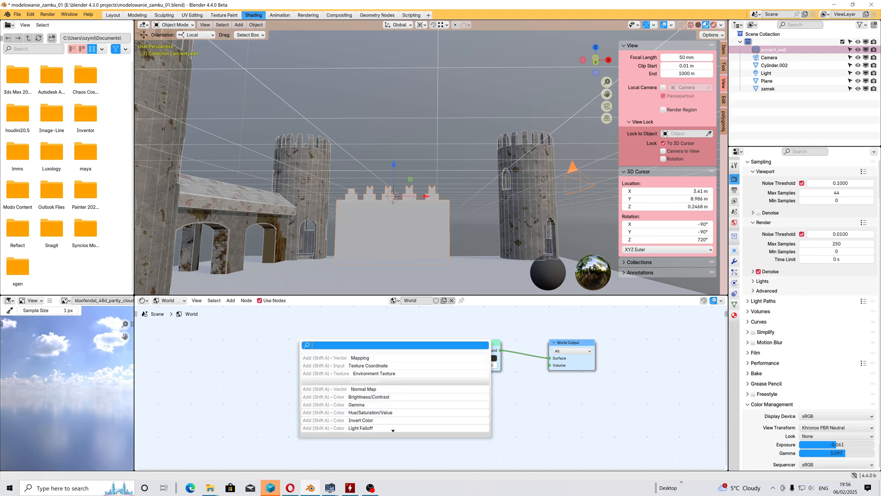
key(Escape)
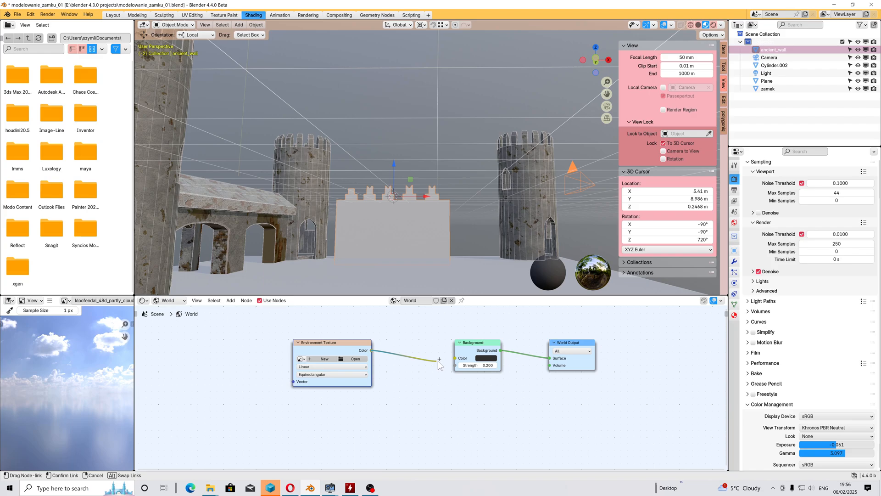
Step: Load the kloofendal_48d_partly_cloudy HDRI from D:\Poly Haven textures (2025)\Poly Haven HDRI maps into the Environment Texture node and show the castle in Rendered shading
click(356, 359)
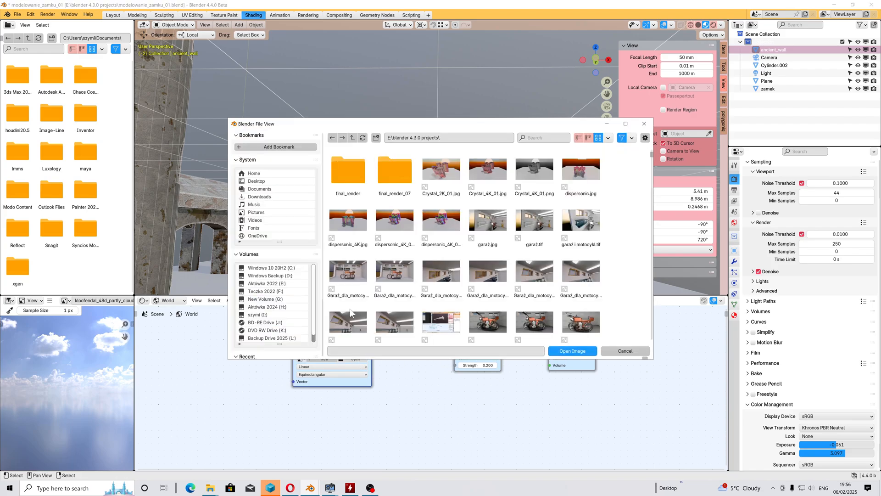
click(281, 277)
scroll(581, 250, down, 1)
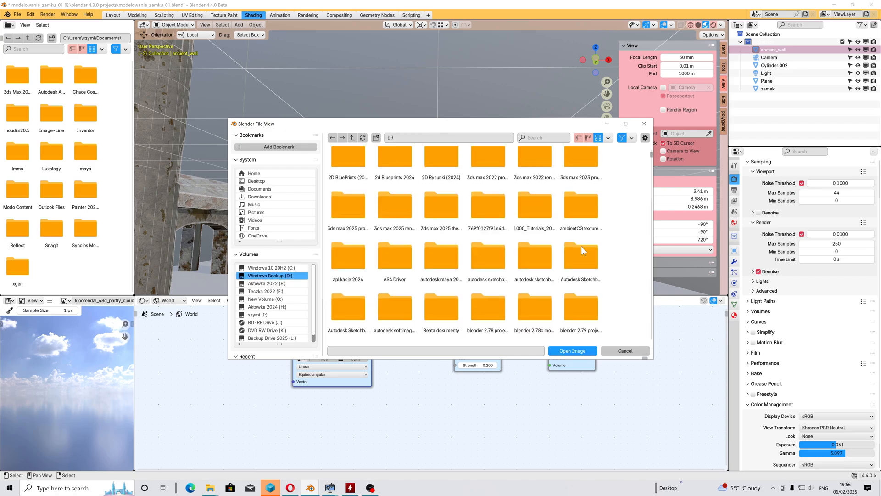
scroll(591, 238, up, 1)
click(608, 138)
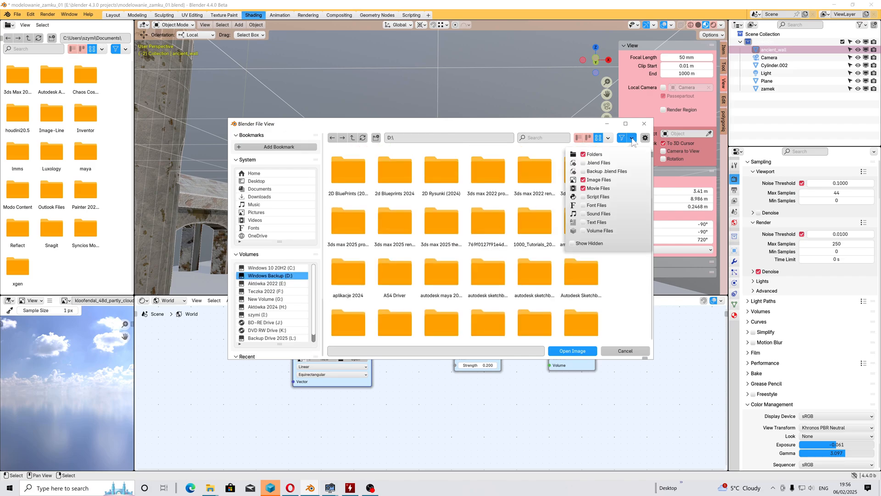
click(620, 189)
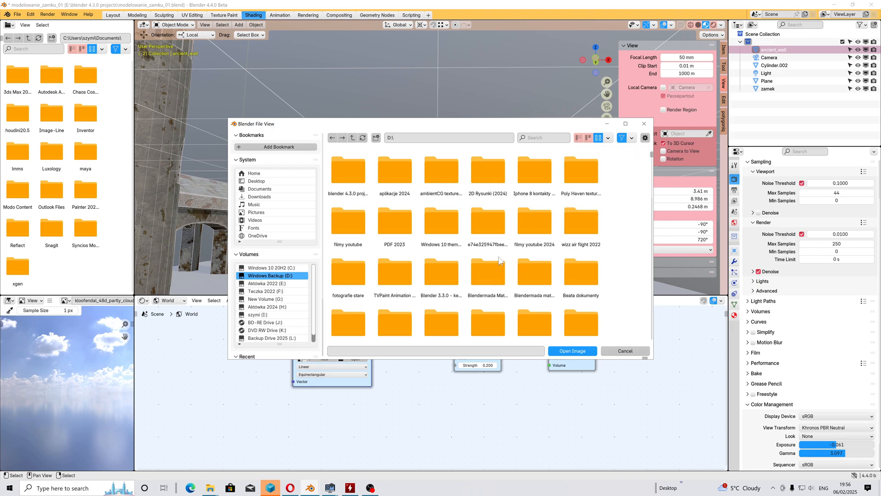
double_click(588, 171)
double_click(353, 168)
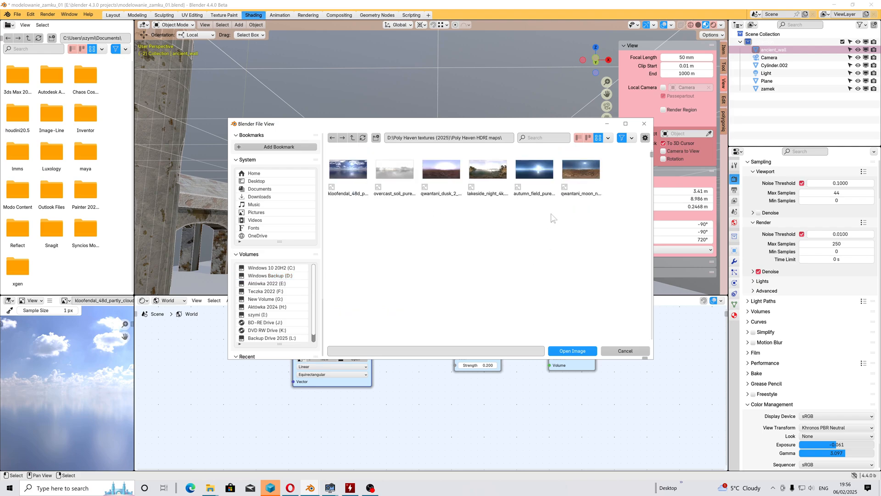
double_click(352, 176)
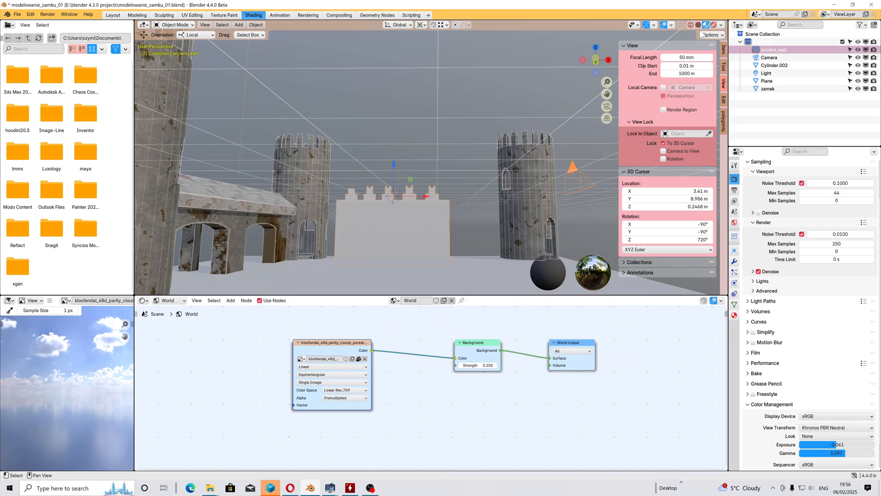
click(714, 25)
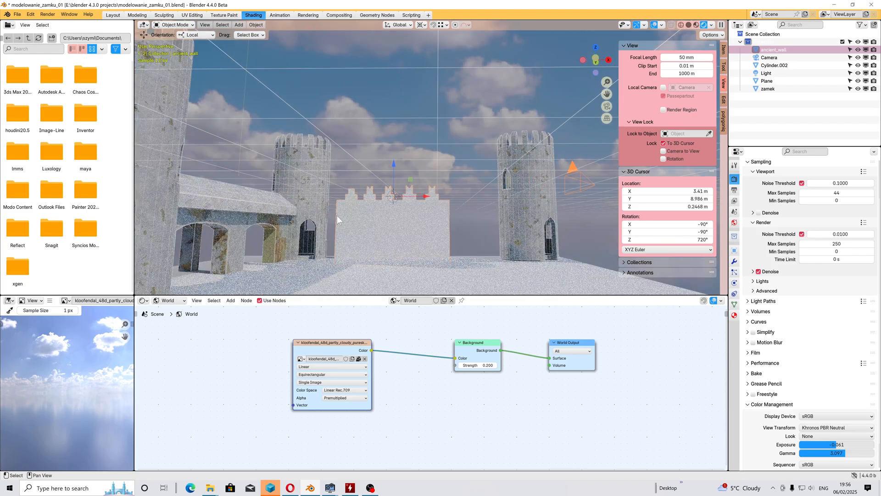
middle_drag(334, 217, 435, 113)
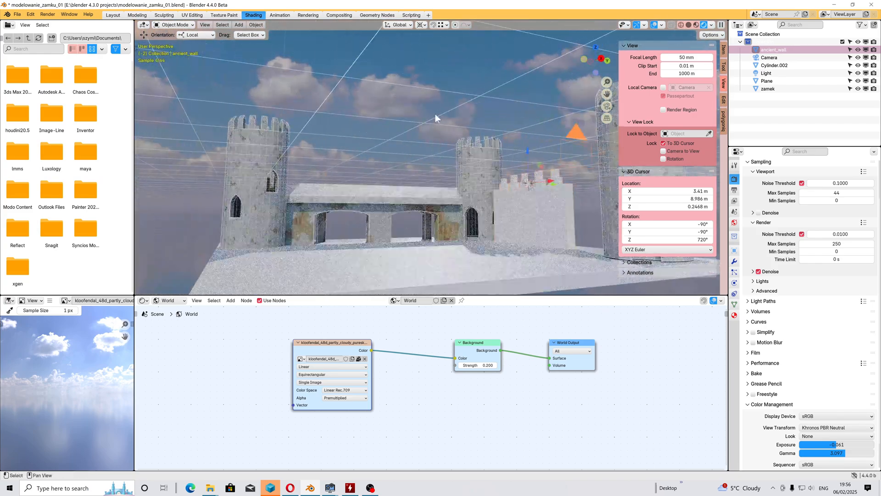
Step: Add a Texture Coordinate node to the world node tree, placed before the Environment Texture node
click(230, 300)
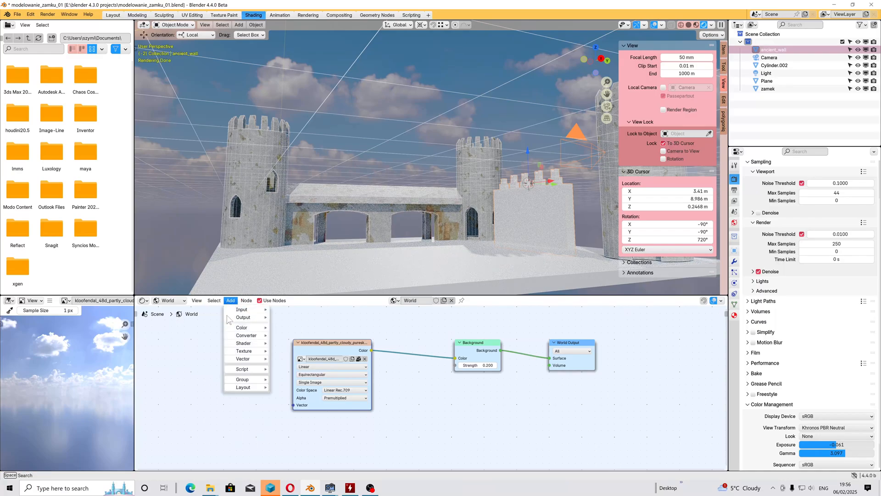
mouse_move(247, 354)
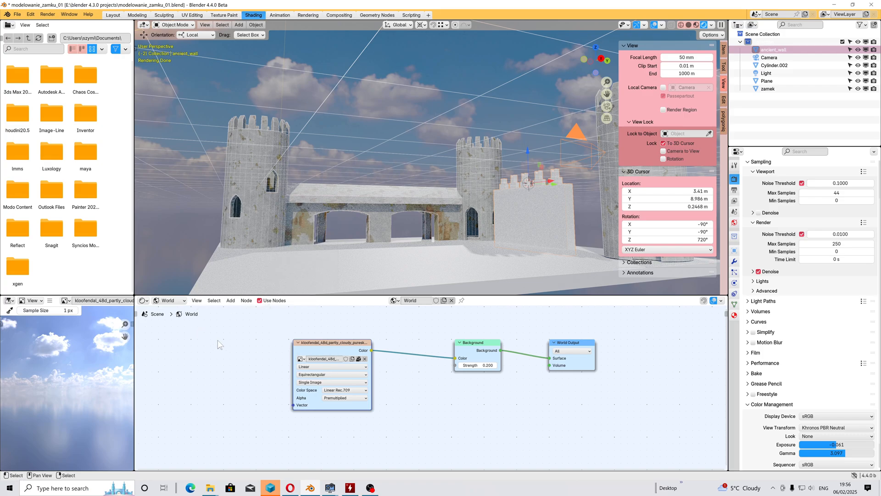
key(F3)
text(texture cord)
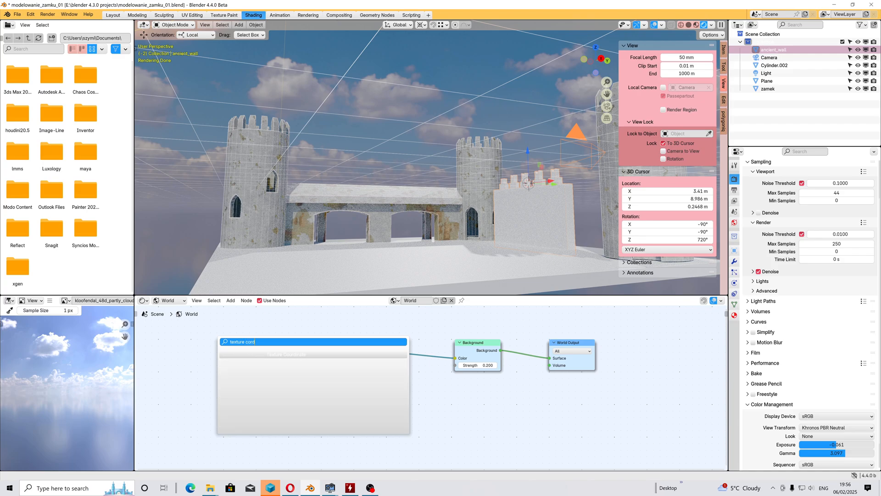
key(Return)
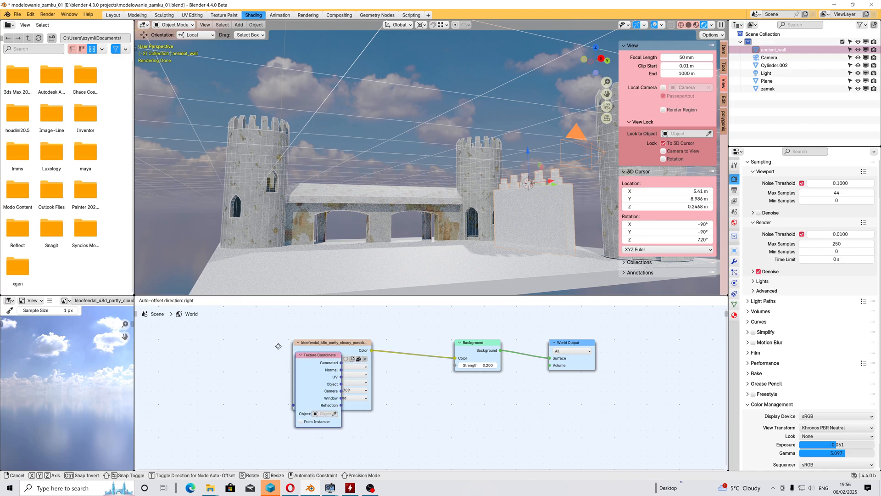
click(190, 341)
Step: Shift the Environment Texture node to make room and add a Mapping node between it and the Texture Coordinate node
drag(323, 341, 362, 341)
key(F3)
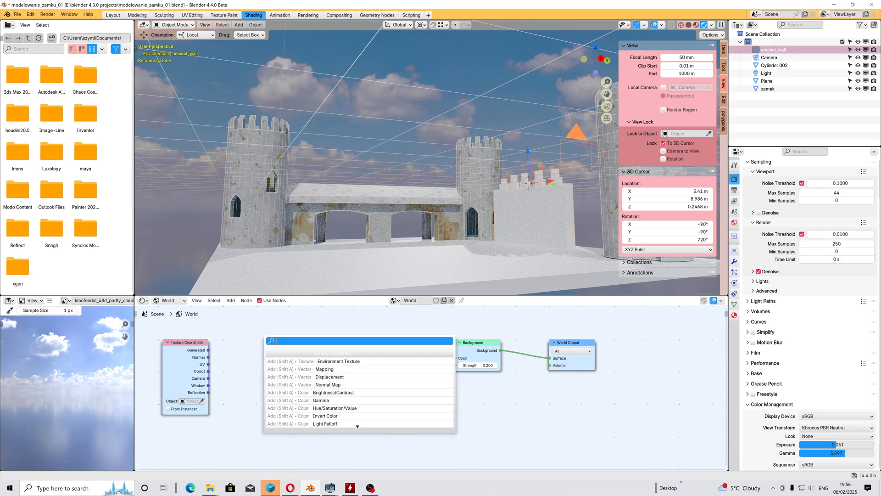
text(ma)
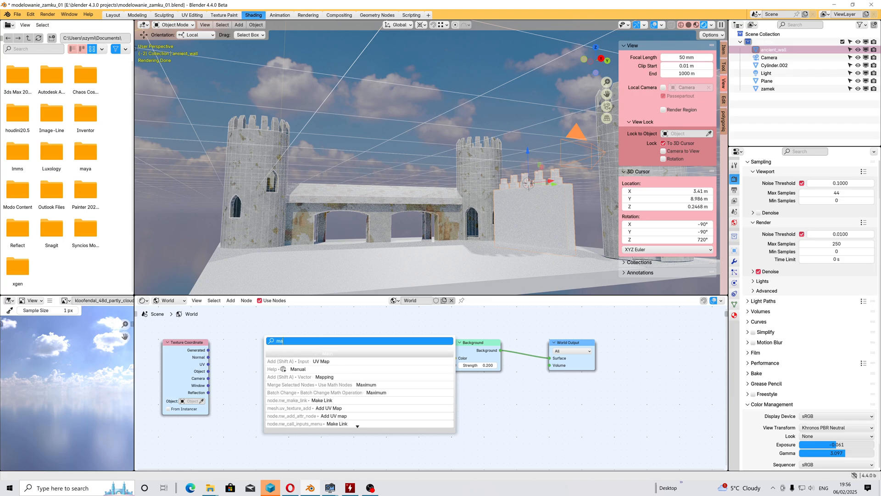
text(pping)
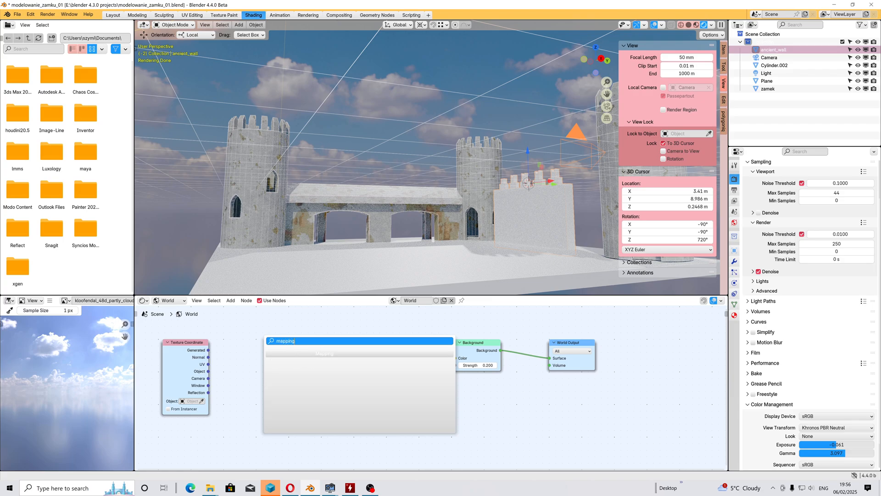
key(Return)
Step: Link the Generated coordinates to the Mapping node's Vector input and the Mapping output to the Environment Texture's Vector input
click(212, 355)
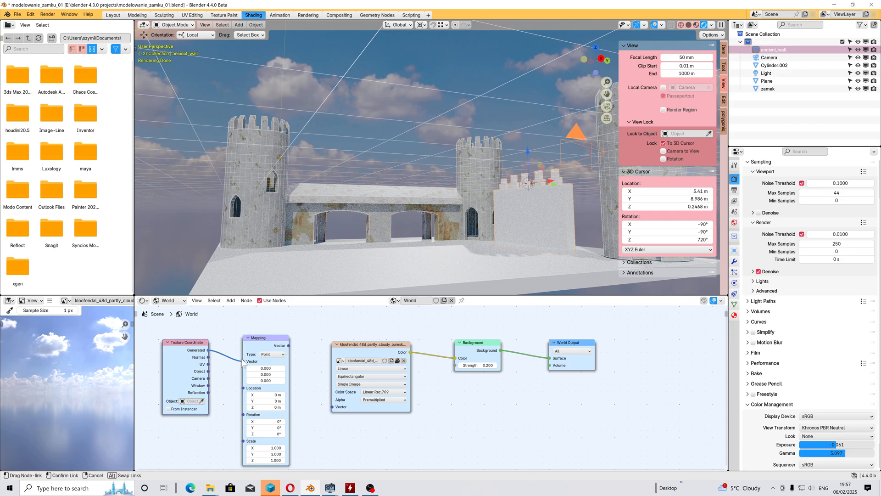
drag(243, 362, 243, 361)
drag(288, 345, 315, 364)
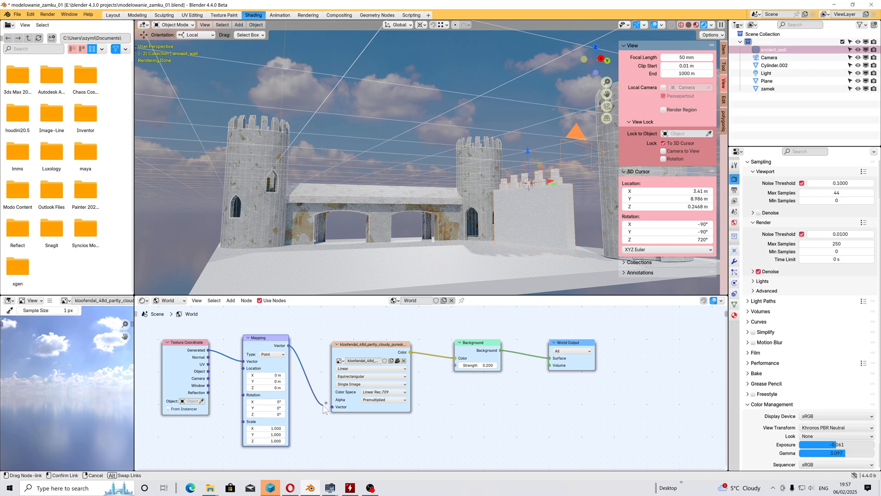
drag(329, 410, 332, 406)
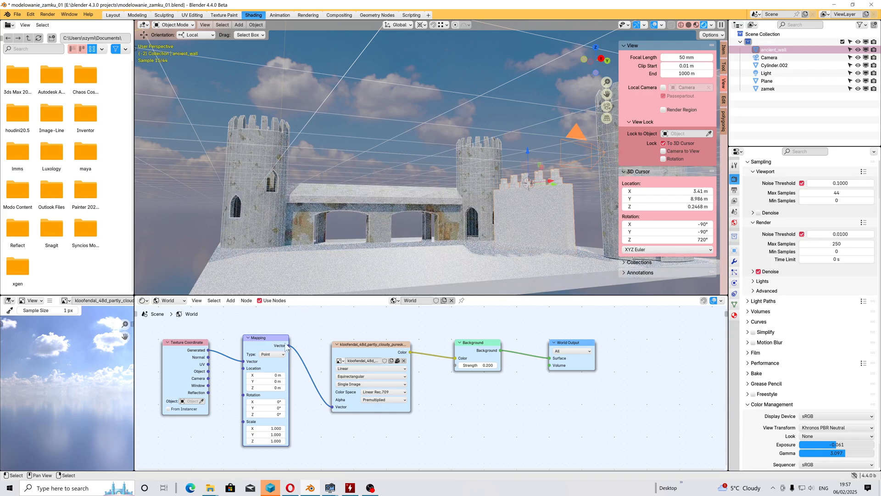
Step: Set the Mapping node's rotation to X 1.4°, Y -7.8° and Z 30°, and inspect the lighting on the castle
drag(266, 401, 282, 415)
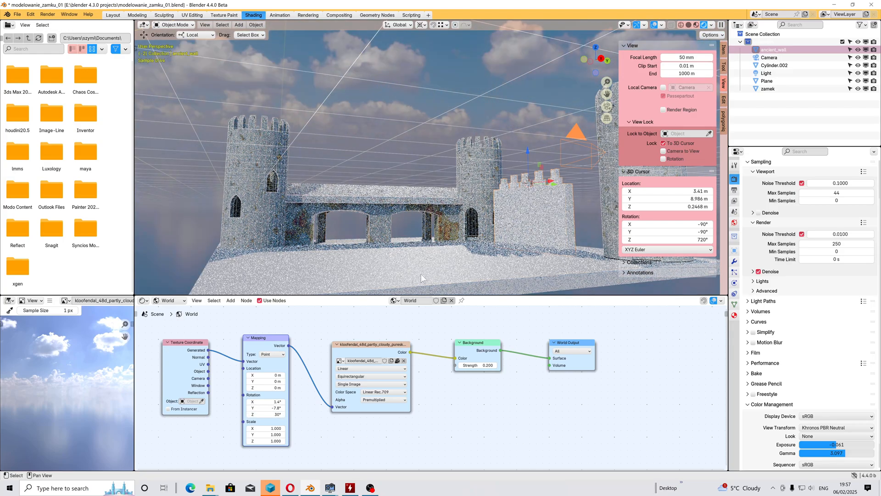
scroll(433, 219, up, 3)
middle_drag(431, 218, 493, 222)
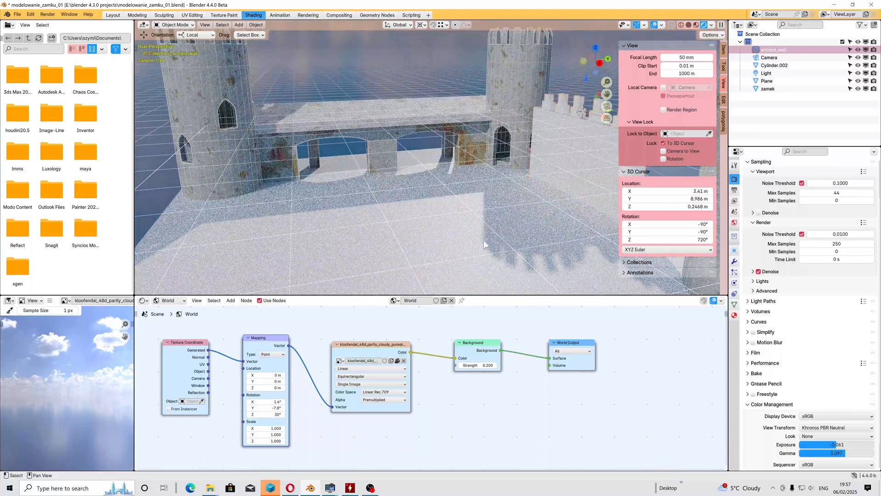
scroll(515, 216, down, 1)
scroll(514, 216, up, 1)
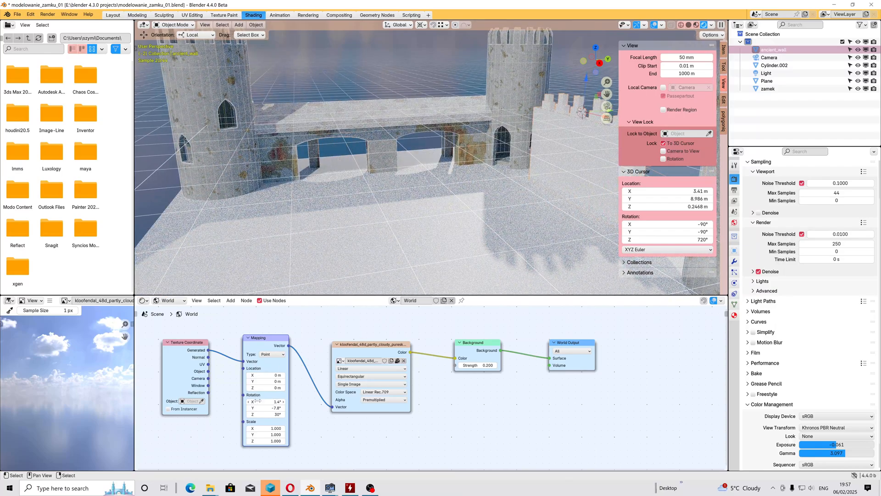
Step: Set the Mapping node's X rotation to -8.6° and its X location to 0.7 m
drag(266, 402, 266, 375)
mouse_move(413, 207)
middle_down()
mouse_move(422, 206)
mouse_move(419, 193)
middle_up()
mouse_move(267, 371)
mouse_down()
mouse_move(255, 375)
mouse_move(267, 375)
mouse_up()
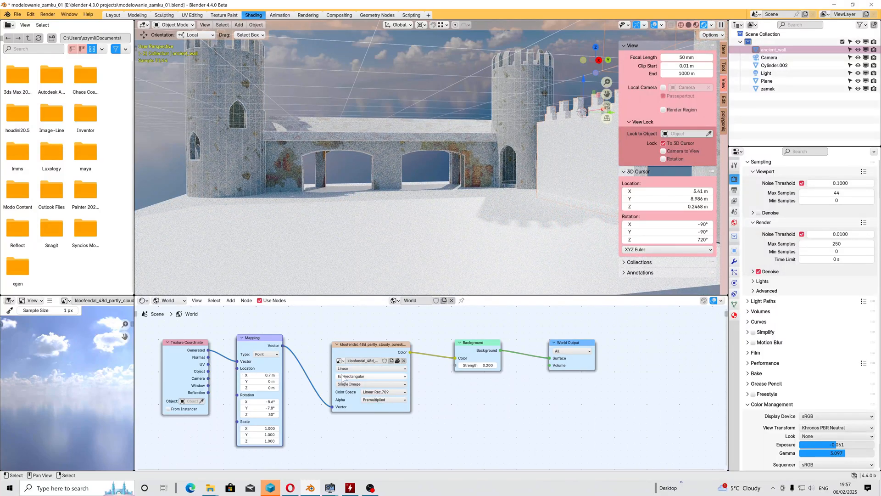
Step: Switch the Environment Texture projection to Mirror Ball and set the Mapping rotation to X 3.8° and Z 68.1°
click(367, 377)
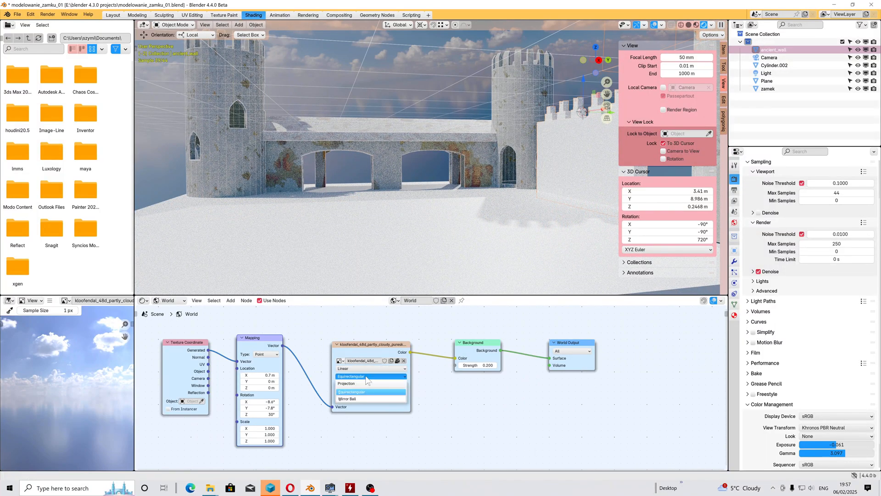
click(353, 398)
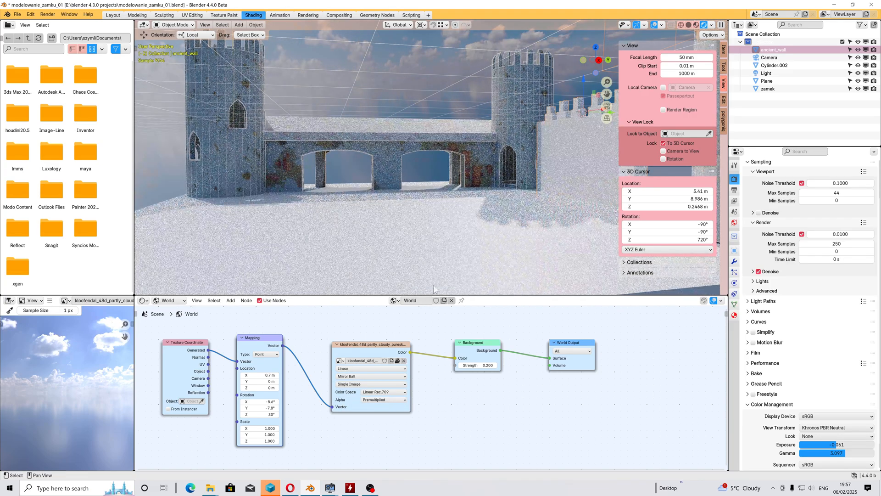
drag(259, 401, 278, 414)
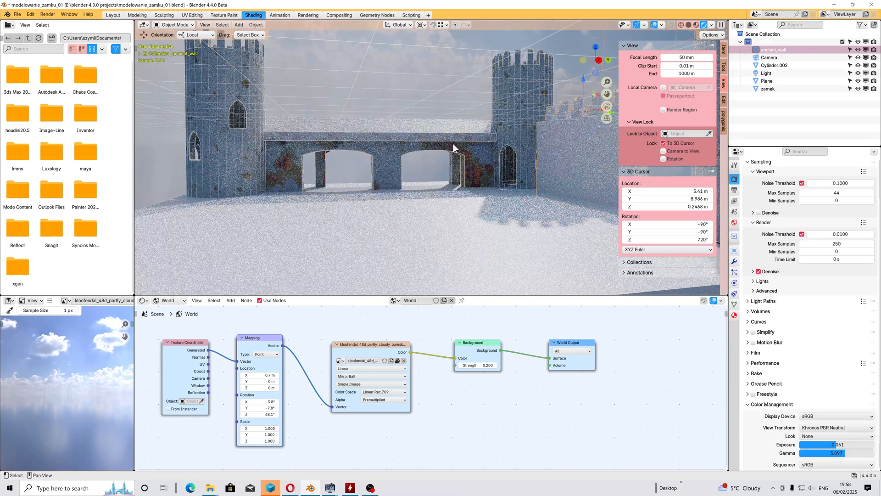
scroll(453, 144, up, 2)
middle_drag(453, 144, 463, 204)
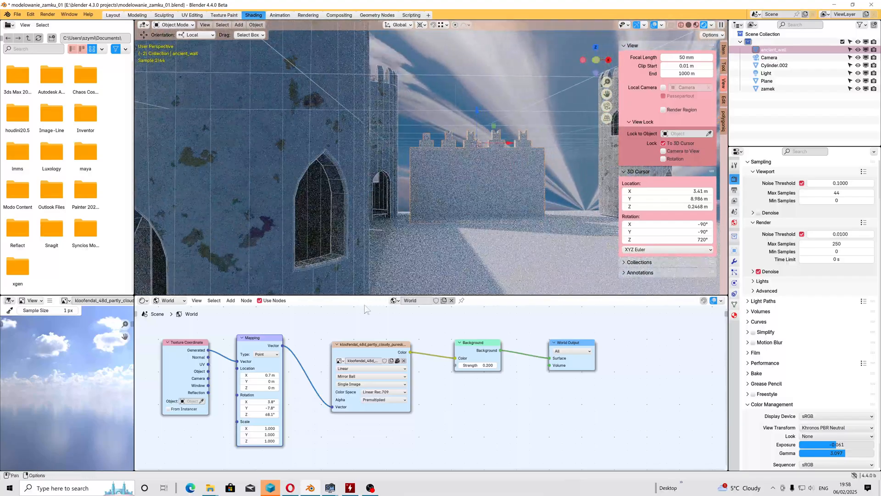
Step: Change the Mapping type to Texture and set its X rotation to 2°
click(265, 354)
click(271, 370)
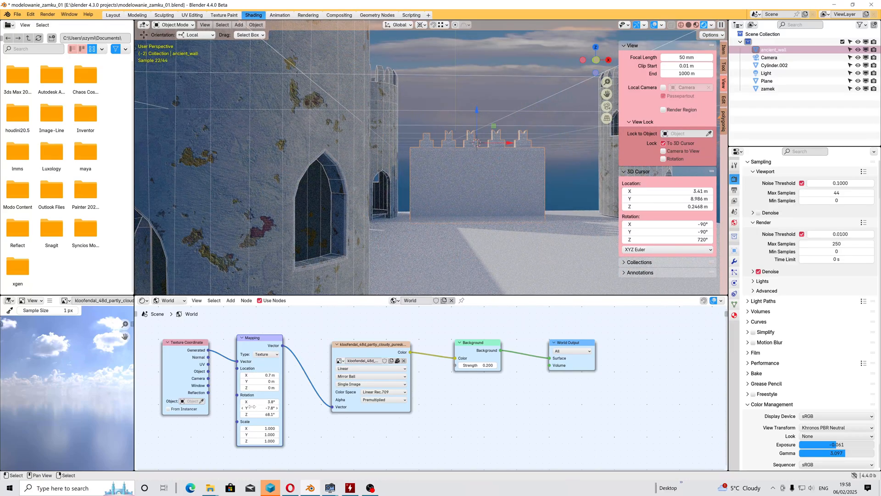
drag(260, 401, 246, 402)
middle_drag(539, 229, 374, 133)
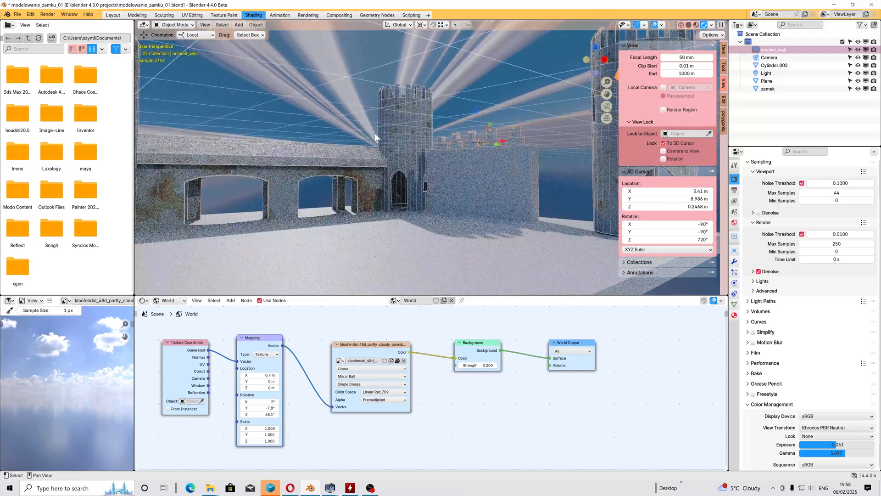
Step: Set the Mapping type back to Point and check the sky behind the castle
click(265, 354)
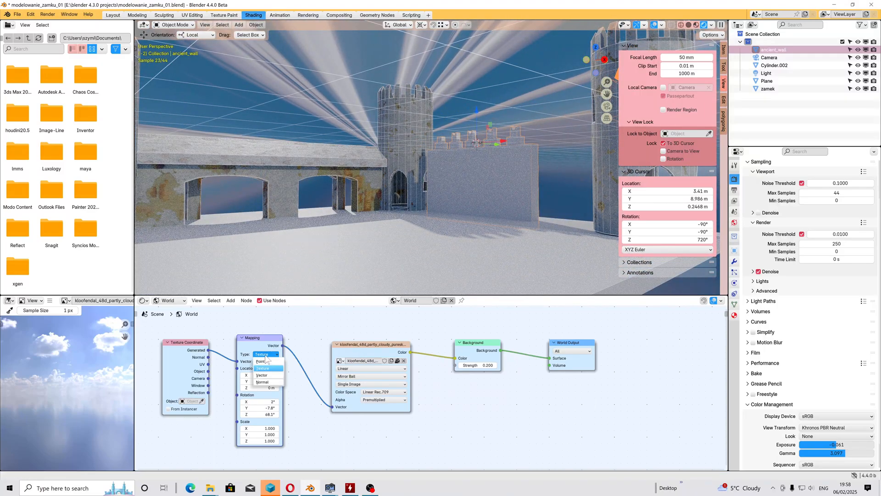
click(268, 361)
middle_drag(365, 215, 288, 200)
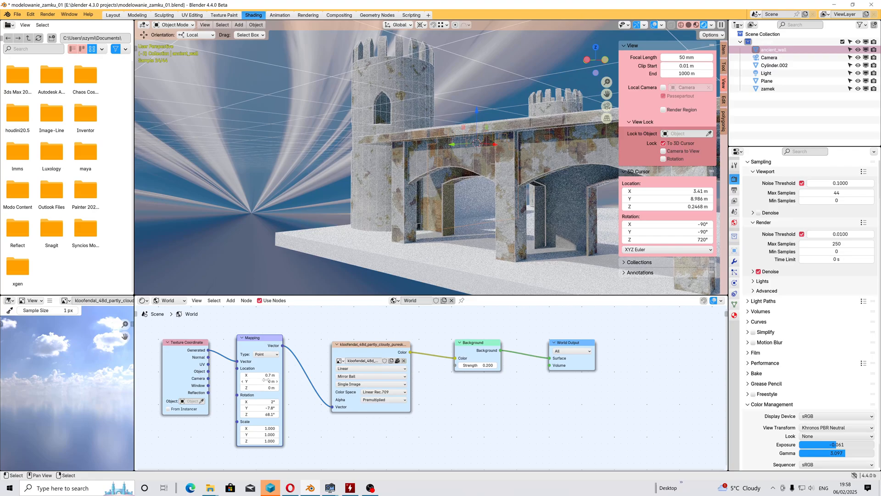
Step: Switch the Environment Texture projection to Equirectangular and check the sky from the opposite side of the castle
click(361, 376)
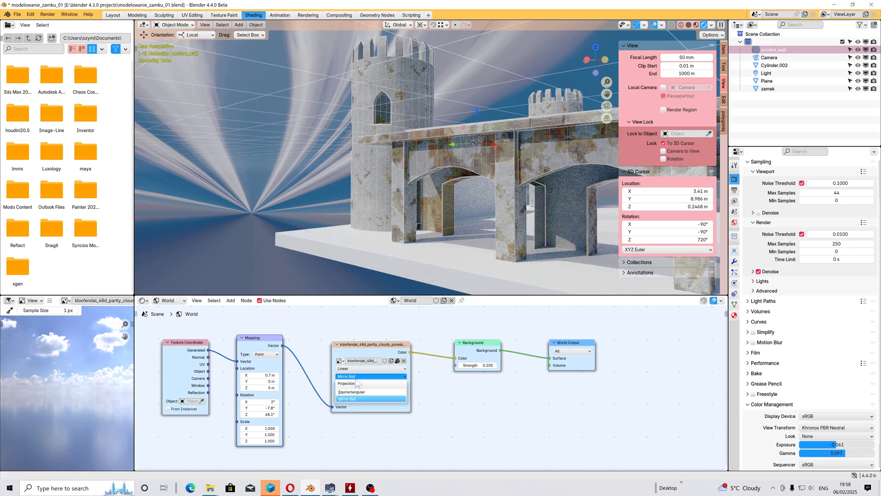
click(359, 390)
middle_drag(568, 235, 373, 195)
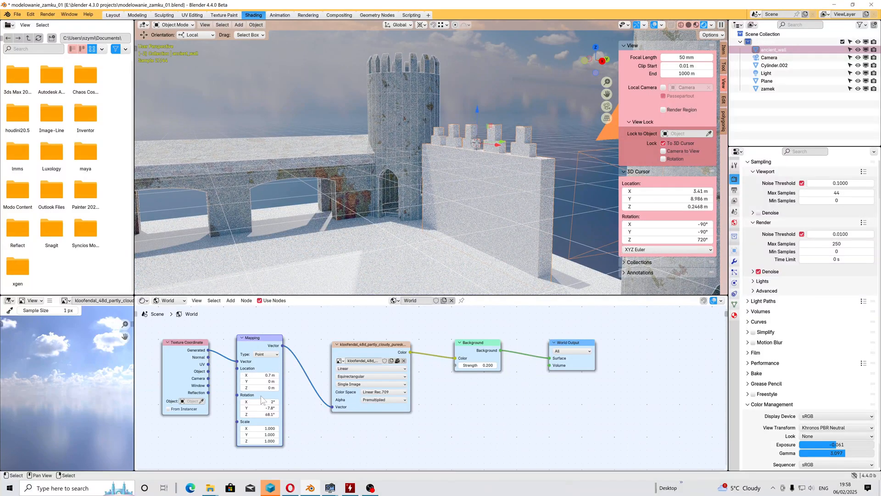
Step: Set the Mapping node's Y rotation to 50.3° and check the clouds and shadows around the castle
drag(259, 408, 316, 408)
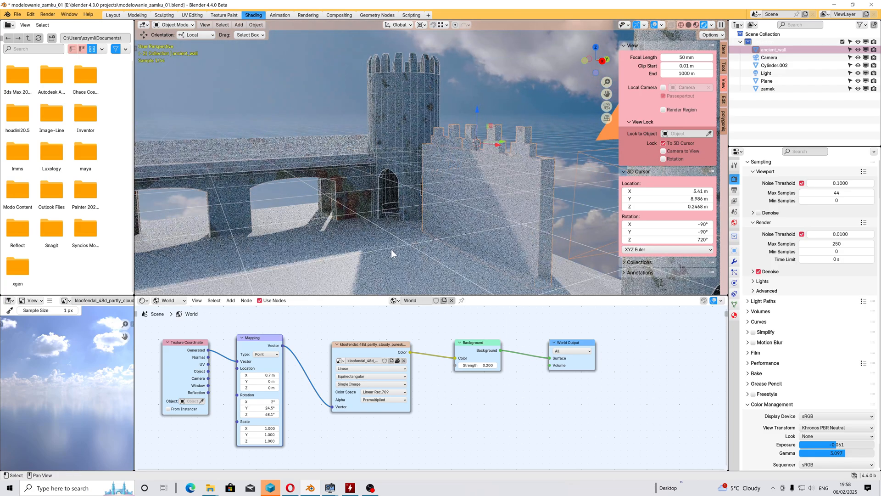
scroll(391, 249, down, 1)
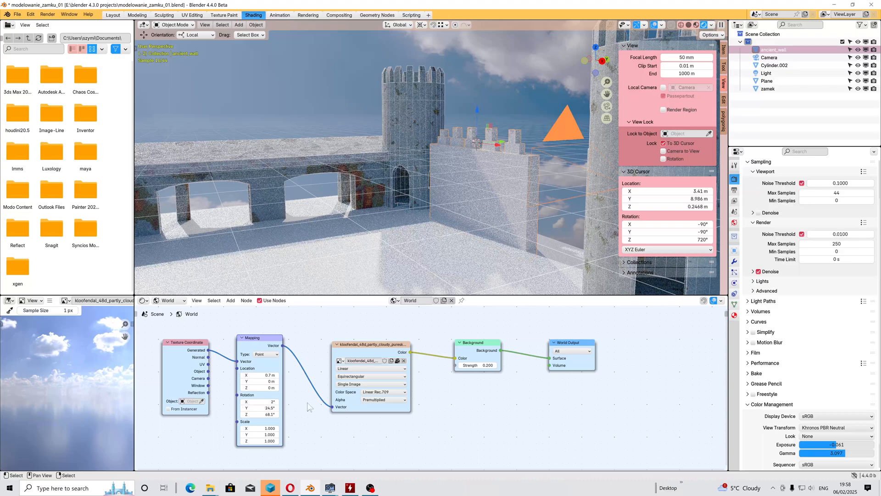
drag(260, 408, 287, 407)
middle_drag(341, 247, 367, 183)
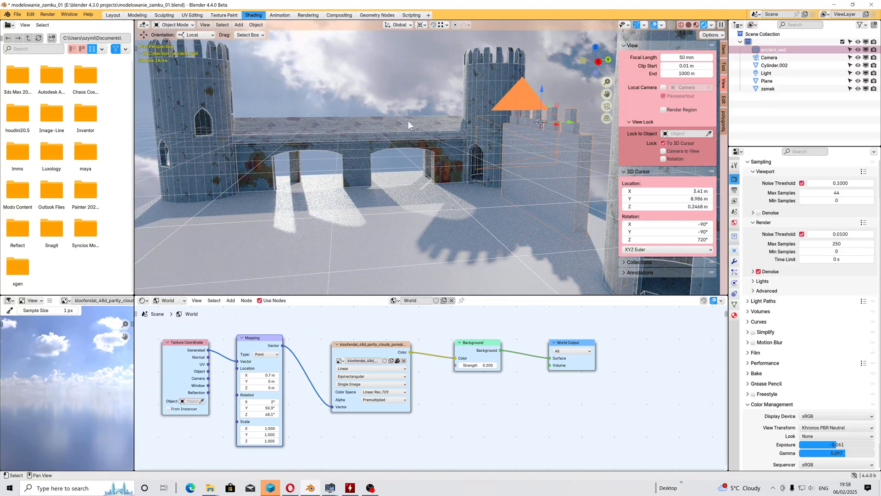
scroll(434, 124, up, 2)
scroll(375, 167, up, 1)
middle_drag(376, 167, 651, 35)
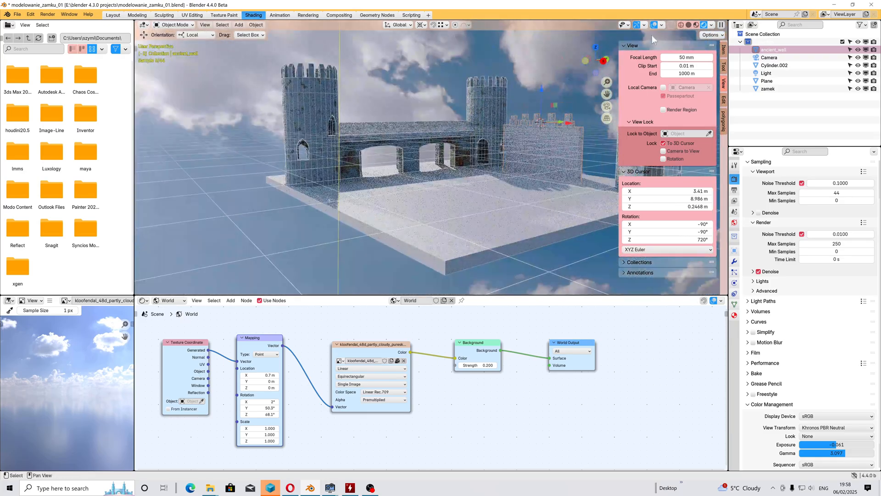
Step: Switch the viewport to Material Preview shading and select the sun light above the castle
click(697, 26)
scroll(408, 133, down, 4)
middle_drag(408, 133, 362, 186)
scroll(363, 182, up, 2)
scroll(373, 151, down, 1)
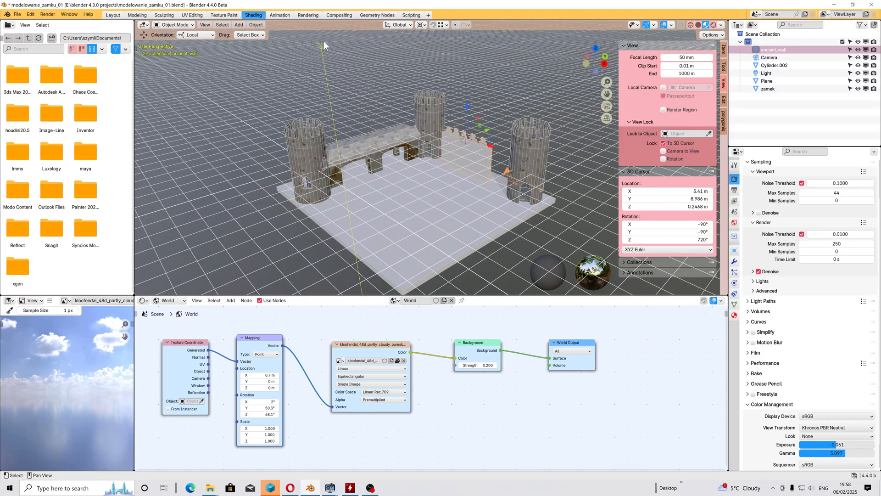
click(323, 46)
scroll(368, 110, up, 1)
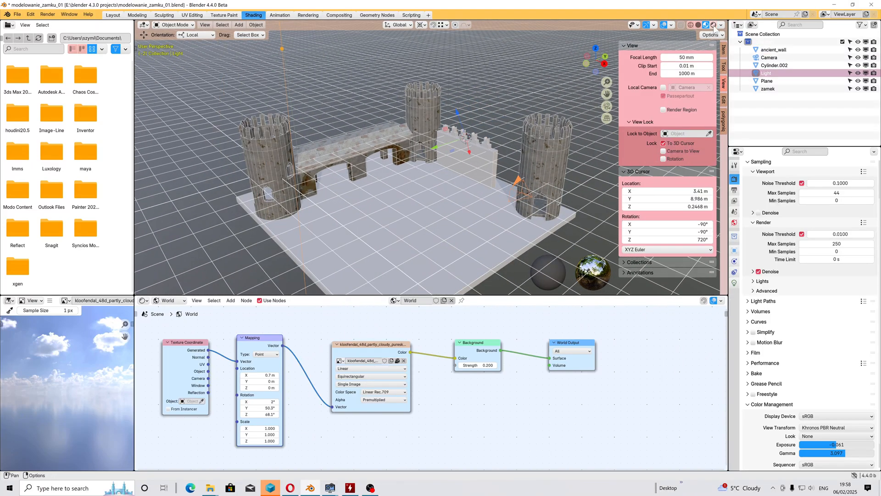
Step: Return to Rendered shading, set the sun light's emission node strength to 0.2 and re-aim the light across the castle
click(713, 25)
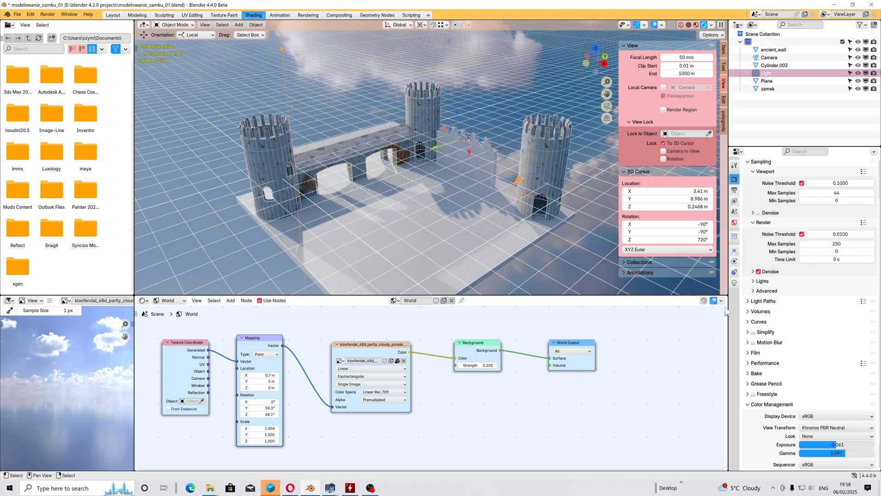
click(734, 283)
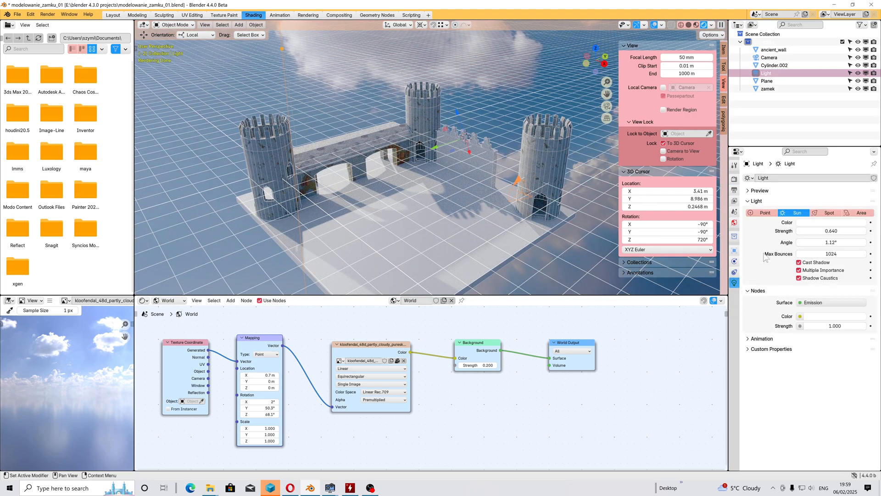
drag(830, 325, 801, 326)
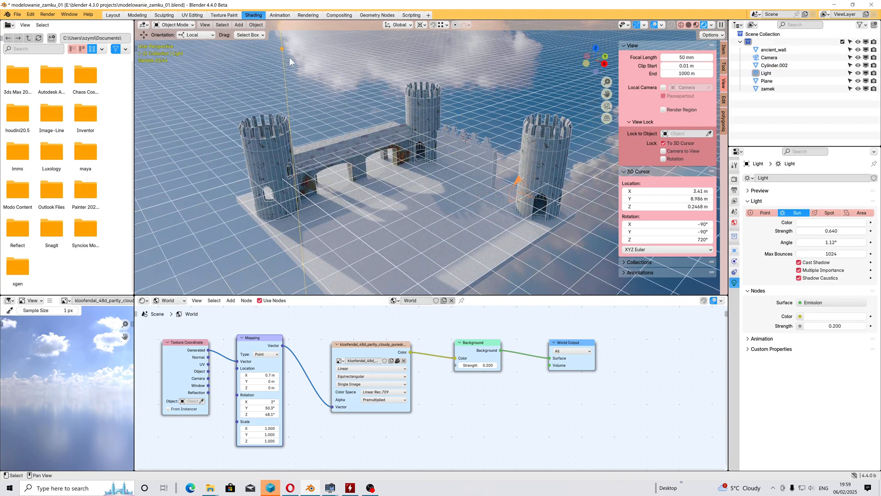
drag(283, 50, 315, 50)
middle_drag(340, 98, 287, 297)
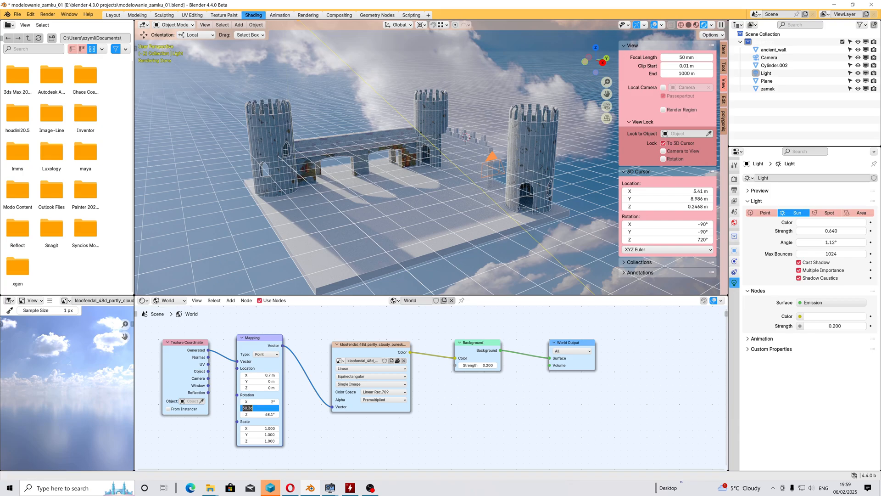
Step: Reset the Mapping node's Y and Z rotation to 0° and set the Background strength to 0.1
key(Tab)
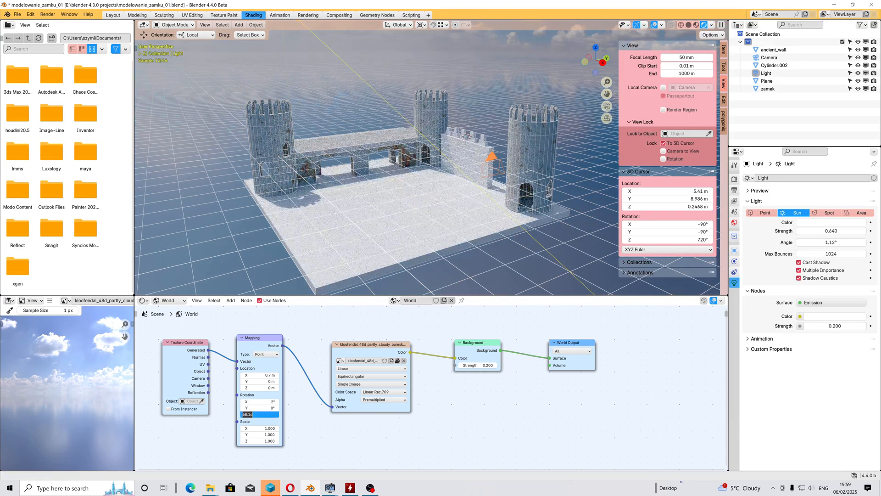
key(Return)
middle_drag(439, 171, 392, 208)
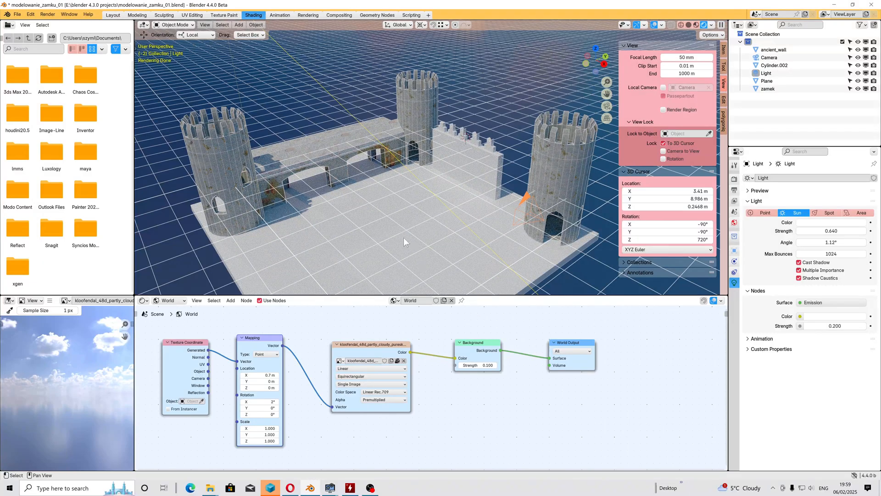
middle_drag(411, 244, 378, 216)
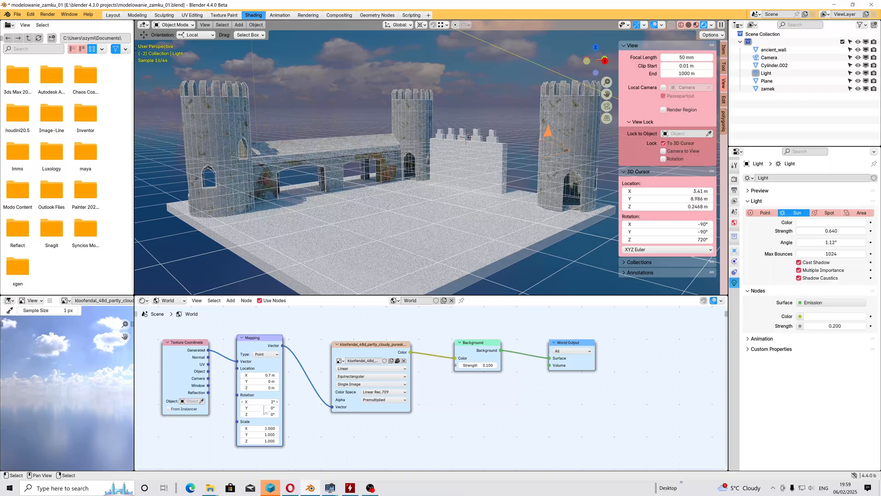
Step: Set the Mapping node's rotation to X -8.6° and Y 44.1° and switch the viewport to Material Preview shading
drag(262, 401, 323, 408)
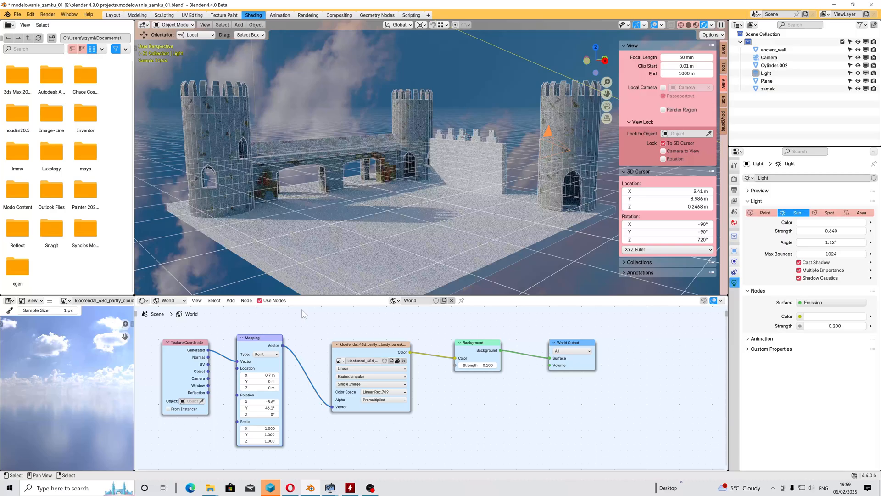
middle_drag(384, 172, 351, 242)
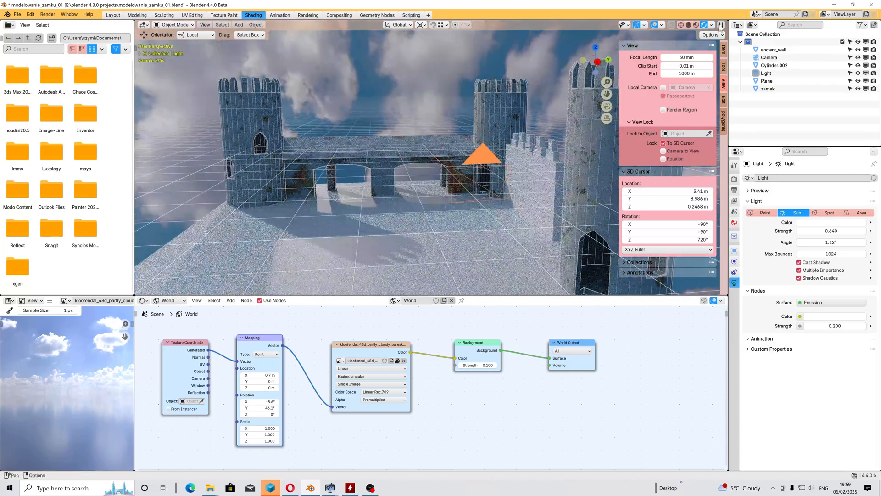
click(697, 26)
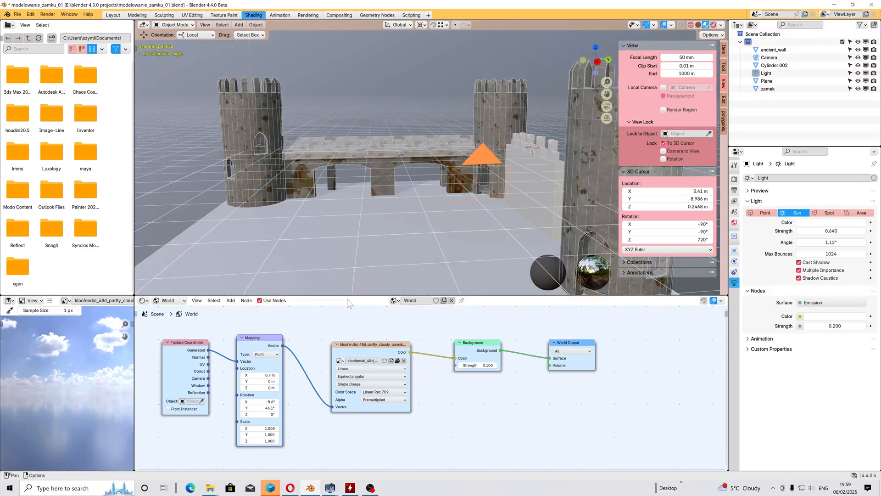
middle_drag(340, 150, 399, 221)
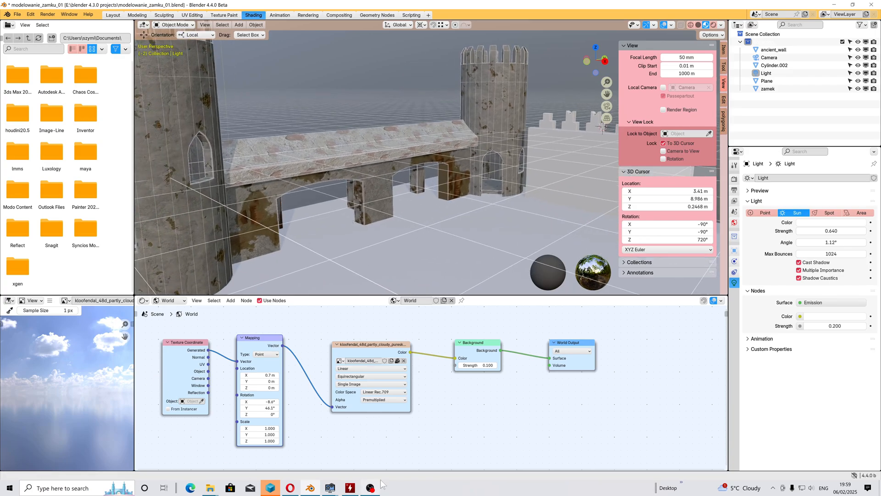